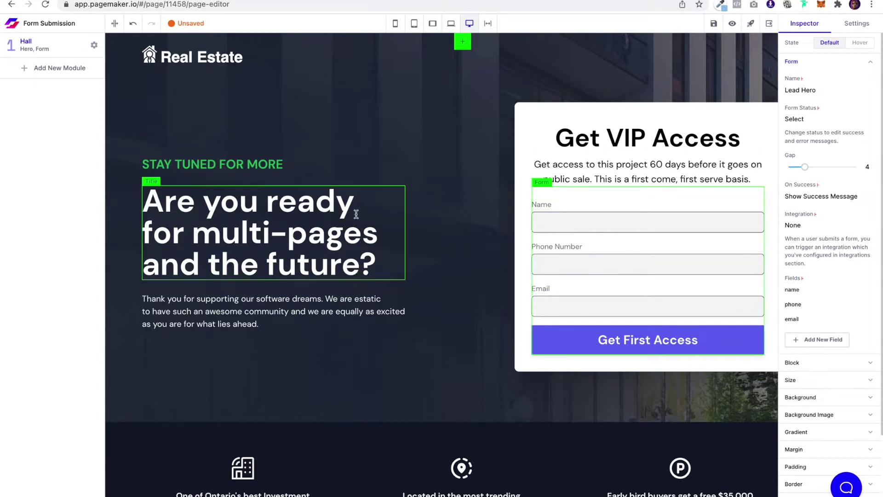
Step: Replace the lead form title 'Get VIP Access' with 'Get First Access'
{"action": "left_click", "coordinate": [343, 239]}
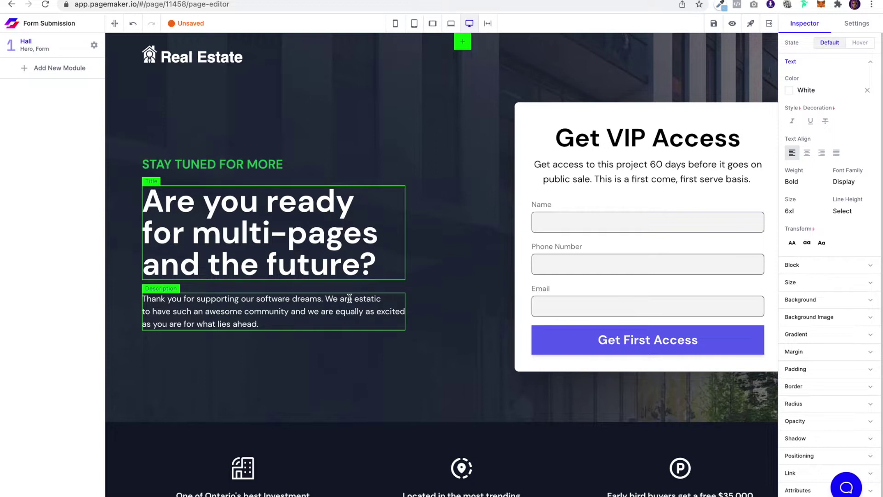
{"action": "triple_click", "coordinate": [592, 148]}
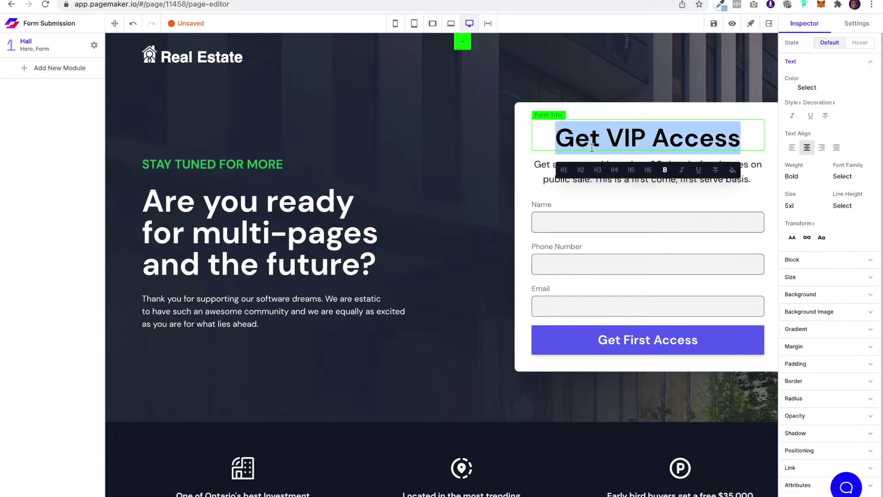
{"action": "type", "text": "Get F"}
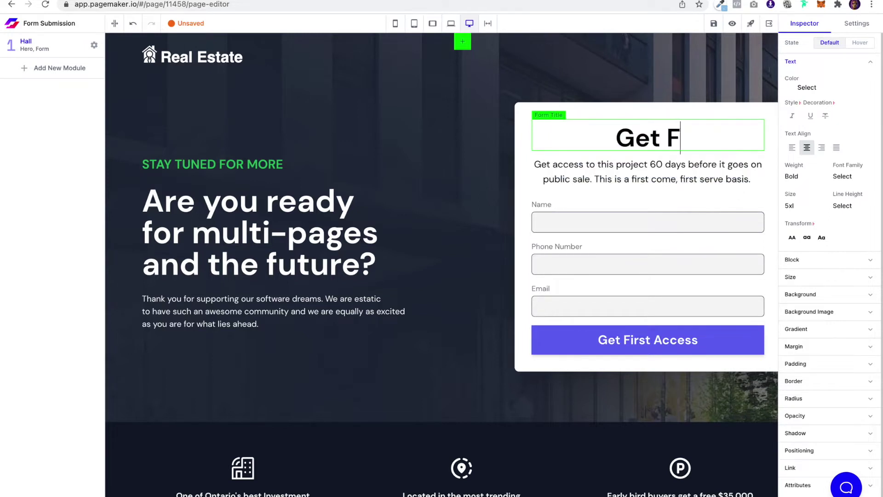
{"action": "type", "text": "irst Acc"}
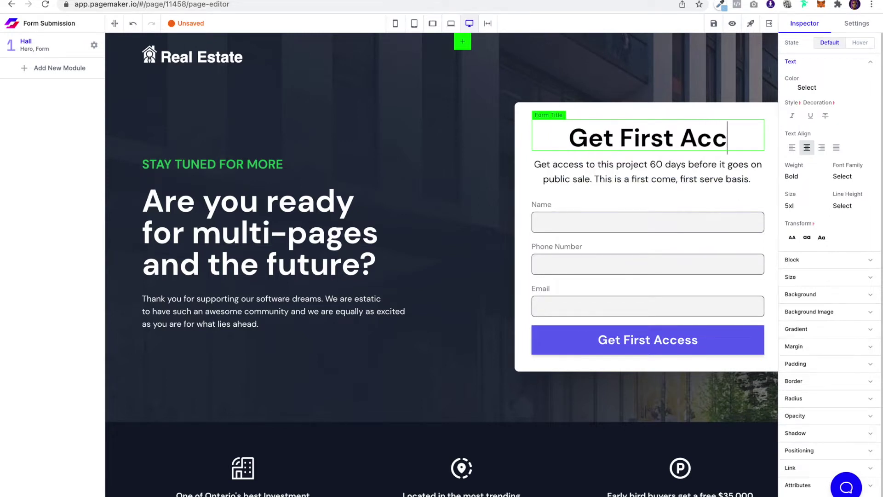
{"action": "type", "text": "ess"}
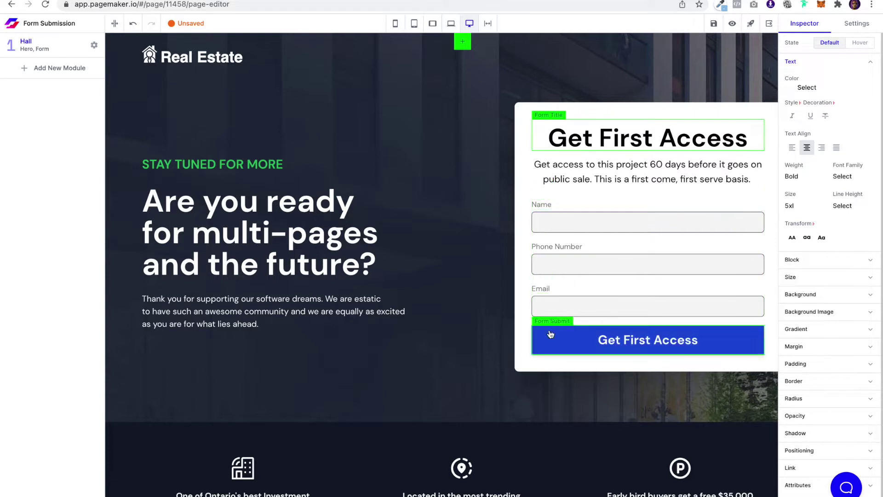
Step: Set the submit button's background colour to the teal Secondary 500 swatch
{"action": "left_click", "coordinate": [551, 345]}
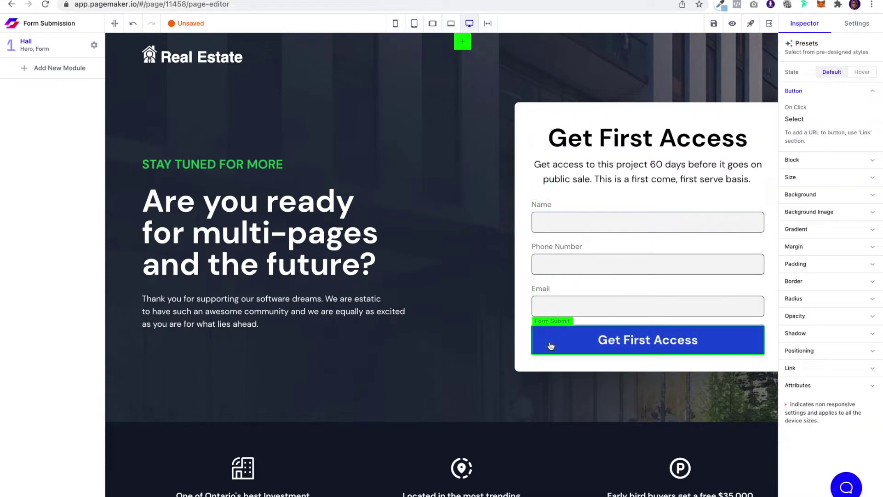
{"action": "left_click", "coordinate": [848, 195]}
{"action": "left_click", "coordinate": [834, 224]}
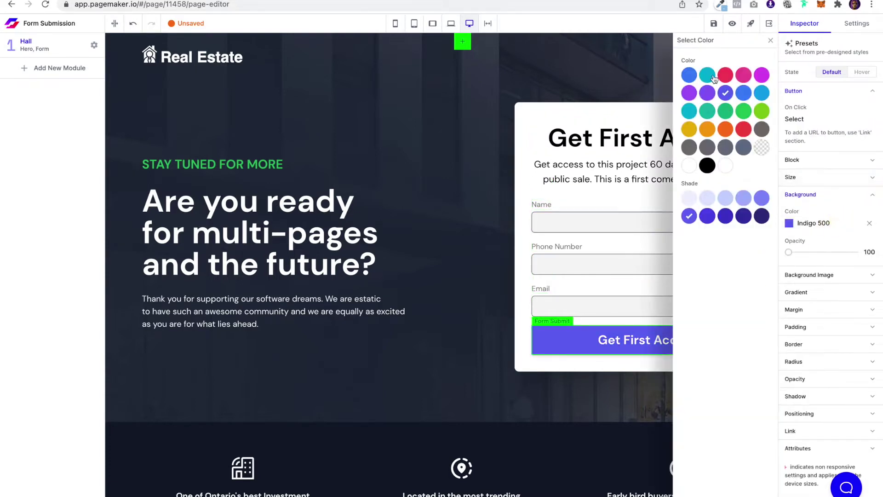
{"action": "left_click", "coordinate": [708, 74]}
{"action": "left_click", "coordinate": [771, 41]}
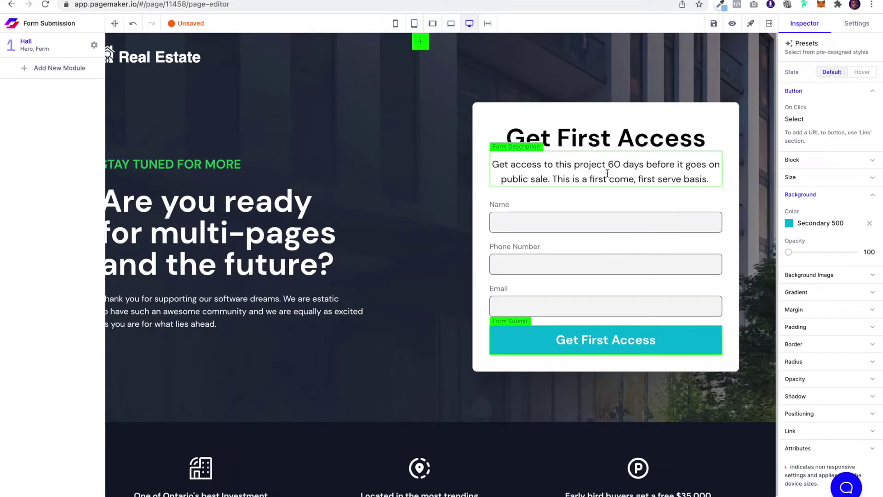
{"action": "left_click", "coordinate": [594, 193]}
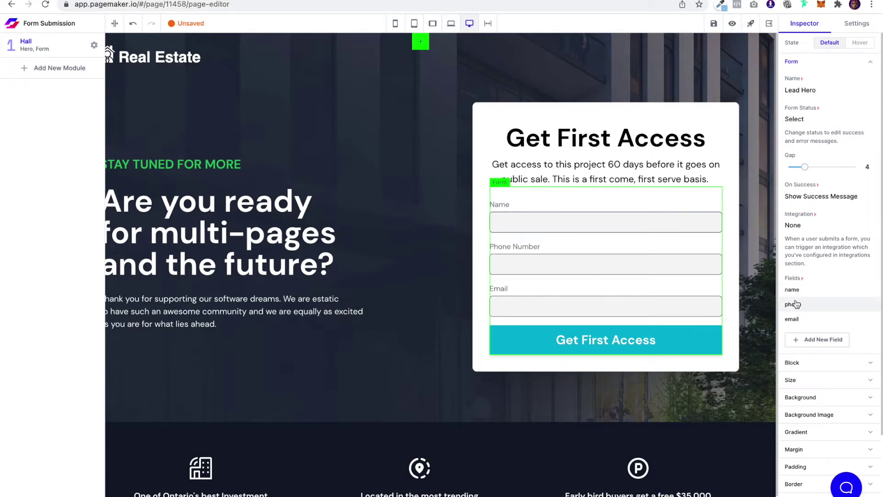
Step: Open the lead form's settings, leaving its name 'Lead Hero' unchanged
{"action": "left_click", "coordinate": [811, 89]}
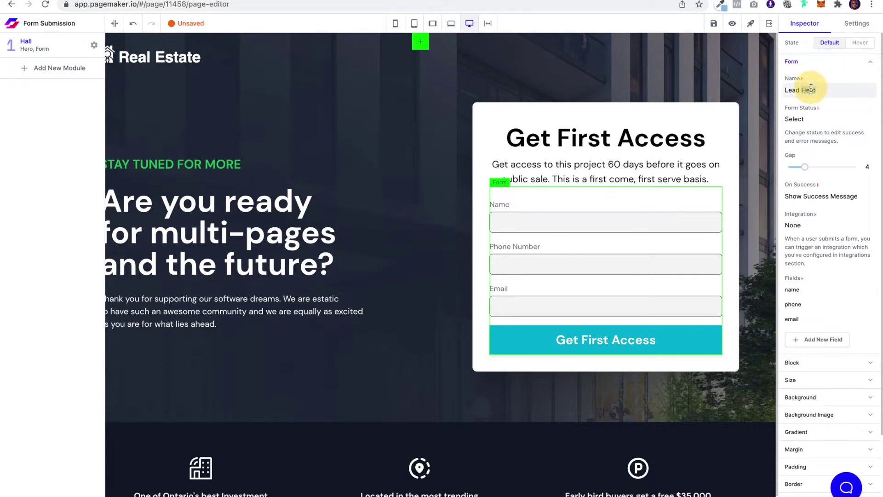
{"action": "key", "text": "ctrl+a"}
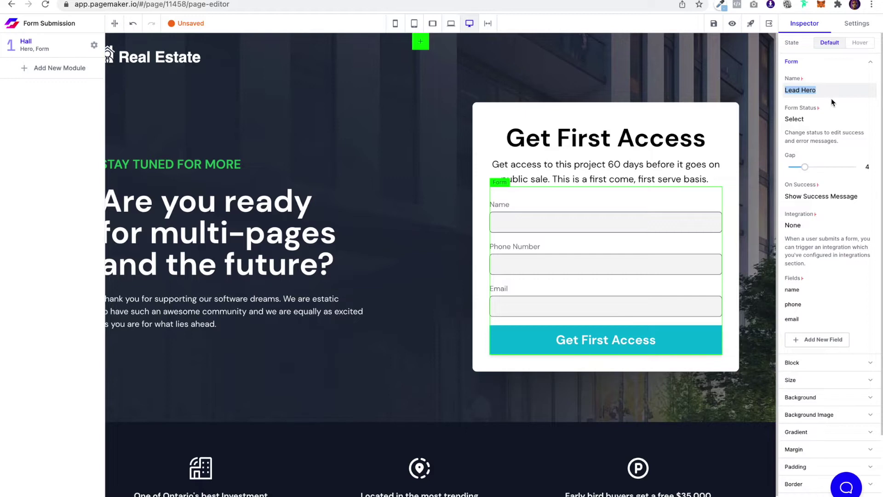
{"action": "left_click", "coordinate": [825, 109]}
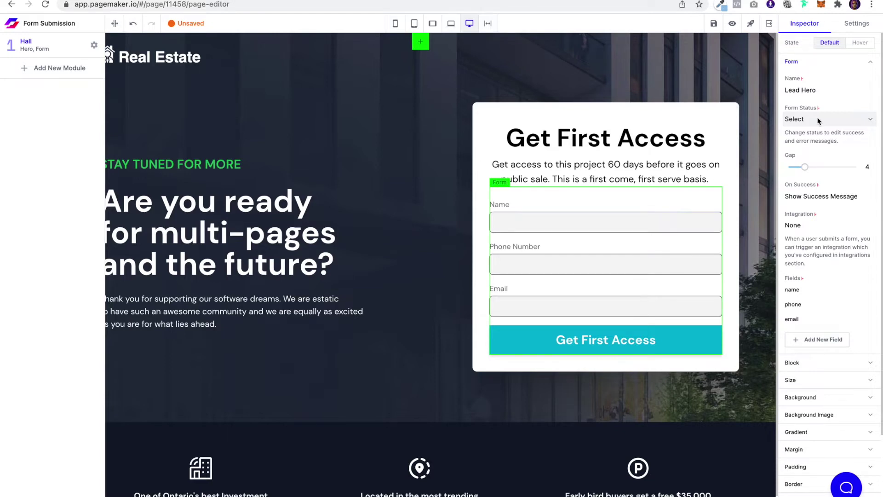
{"action": "left_click", "coordinate": [819, 117]}
Step: Preview the Success state and retitle it 'Please call us for early access!'
{"action": "left_click", "coordinate": [805, 141]}
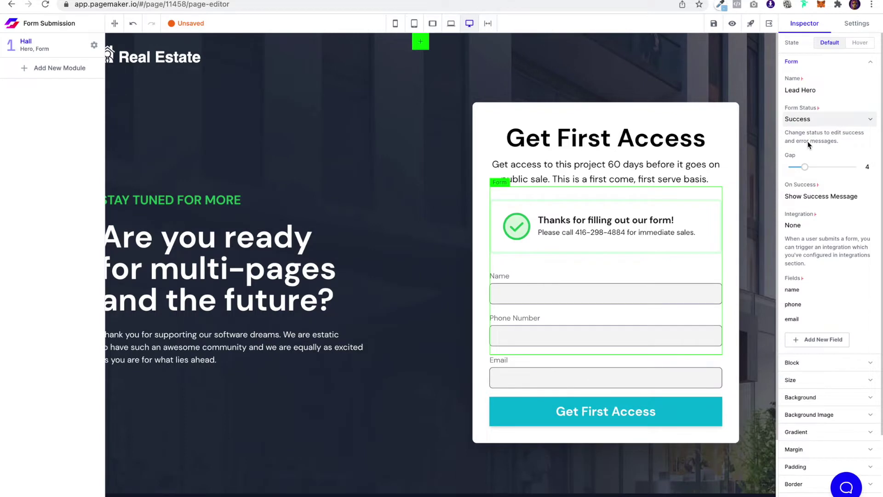
{"action": "left_click", "coordinate": [660, 219]}
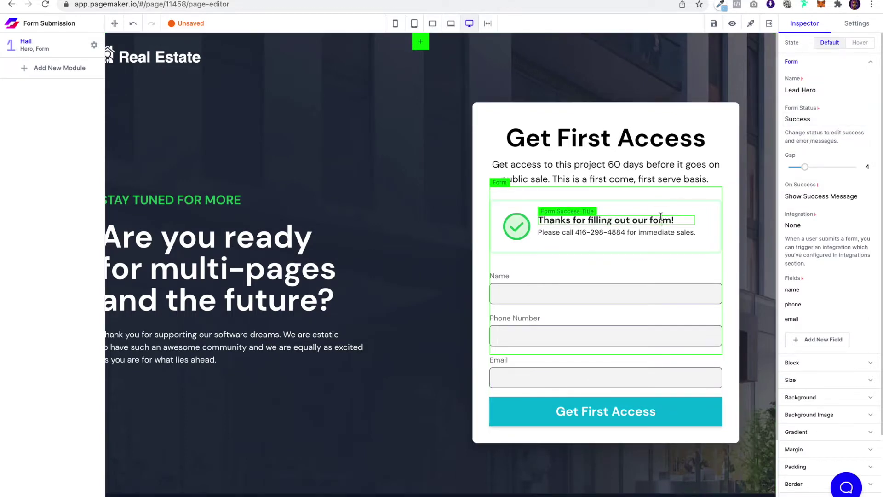
{"action": "double_click", "coordinate": [660, 217]}
{"action": "type", "text": "Please c"}
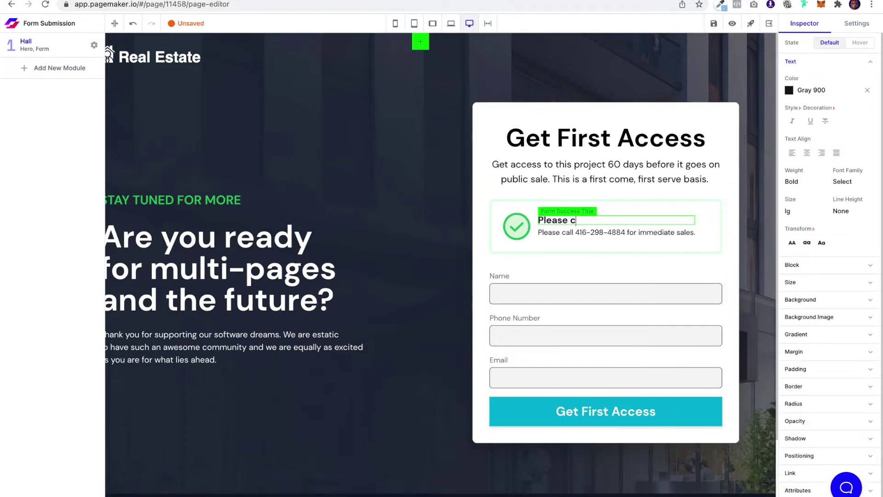
{"action": "type", "text": "all us for early access!"}
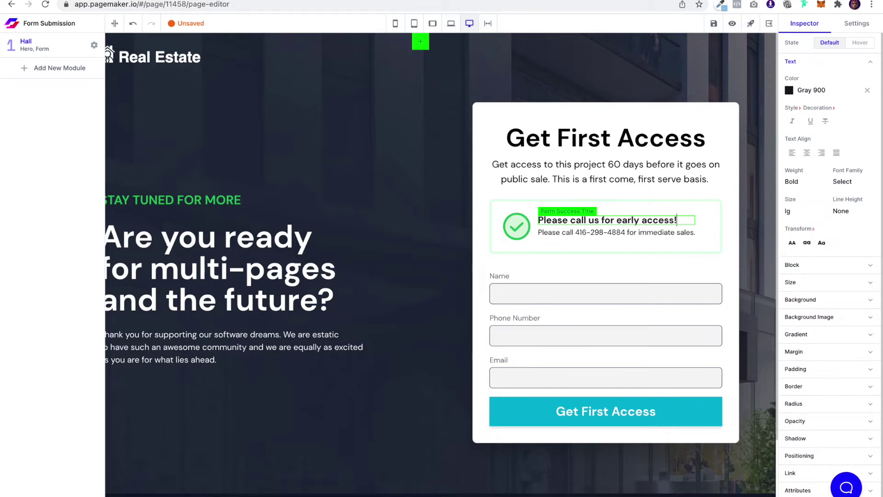
Step: Select the phone number in the success message and expand its Link settings
{"action": "left_click", "coordinate": [630, 233]}
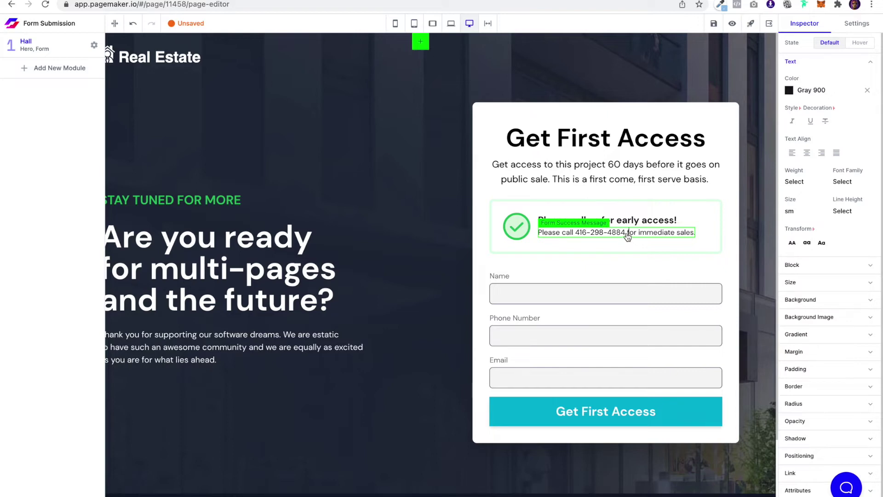
{"action": "left_click", "coordinate": [628, 237]}
{"action": "mouse_move", "coordinate": [627, 236]}
{"action": "left_mouse_down"}
{"action": "mouse_move", "coordinate": [579, 234]}
{"action": "mouse_move", "coordinate": [624, 234]}
{"action": "left_mouse_up"}
{"action": "left_click", "coordinate": [579, 233]}
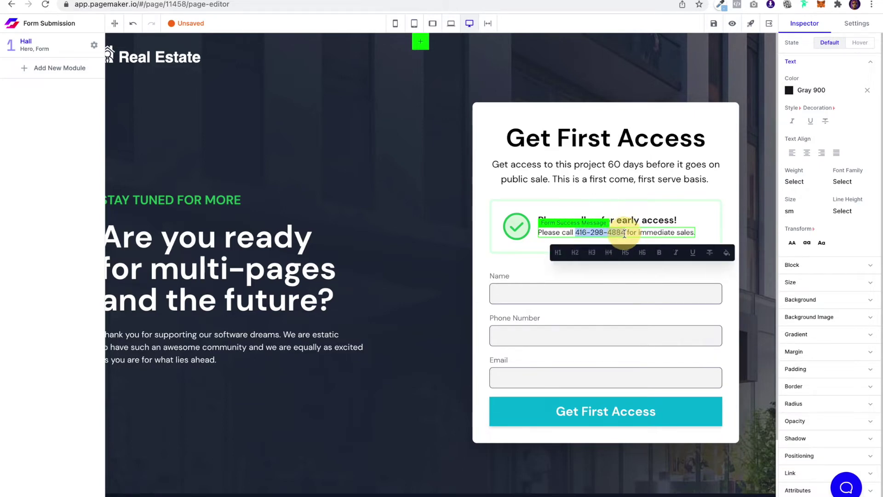
{"action": "left_click", "coordinate": [792, 473]}
{"action": "scroll", "coordinate": [808, 421], "scroll_direction": "down", "scroll_amount": 2}
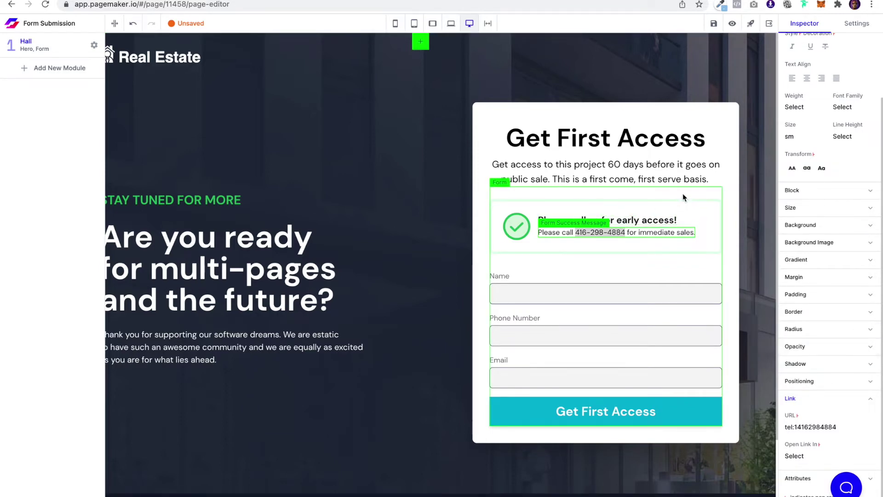
Step: Keep the success action as showing the message and preview the form's Error state
{"action": "left_click", "coordinate": [636, 293]}
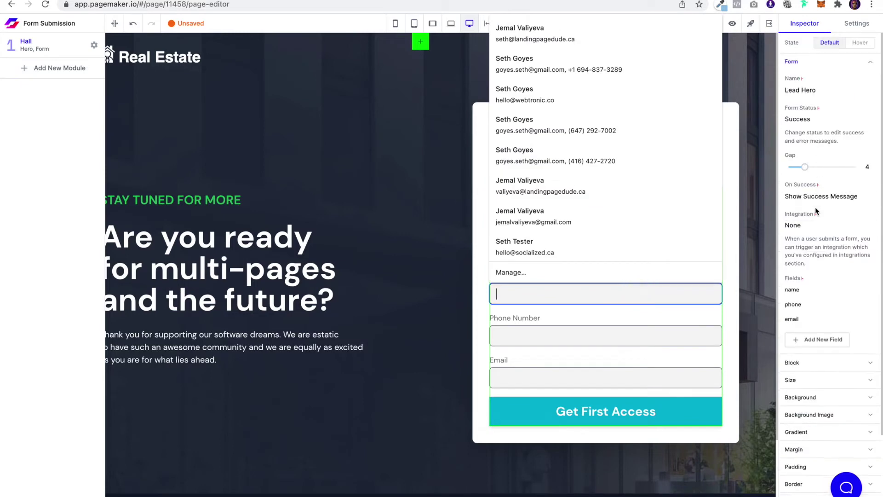
{"action": "left_click", "coordinate": [818, 198]}
{"action": "left_click", "coordinate": [817, 198]}
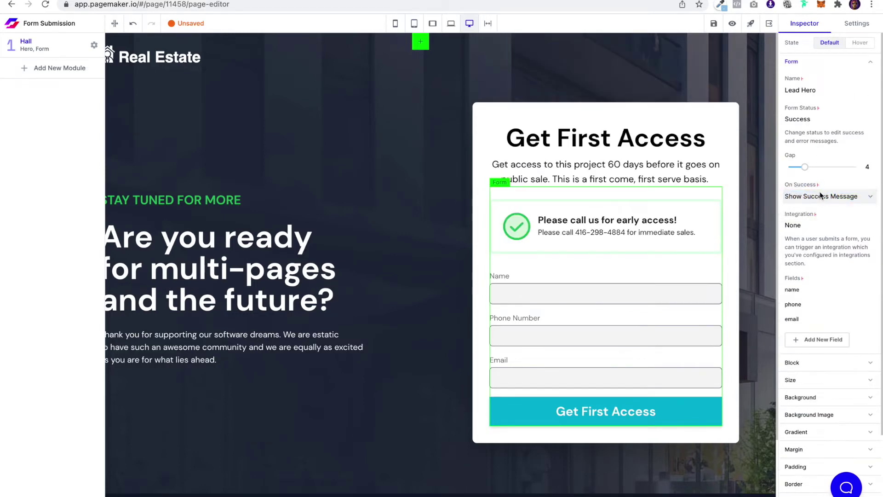
{"action": "left_click", "coordinate": [823, 123]}
{"action": "key", "text": "Escape"}
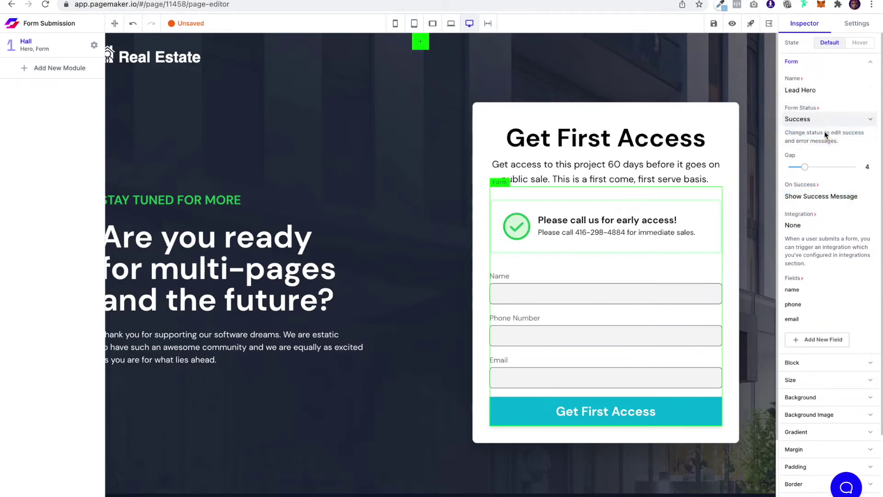
{"action": "left_click", "coordinate": [824, 131]}
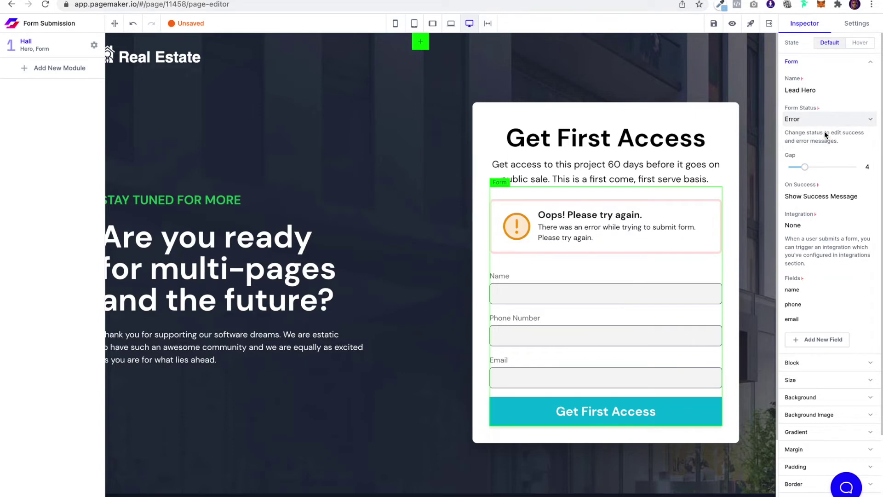
Step: Reword the error title to 'Sorry! Can you try again?'
{"action": "double_click", "coordinate": [591, 213]}
{"action": "type", "text": "Sorry"}
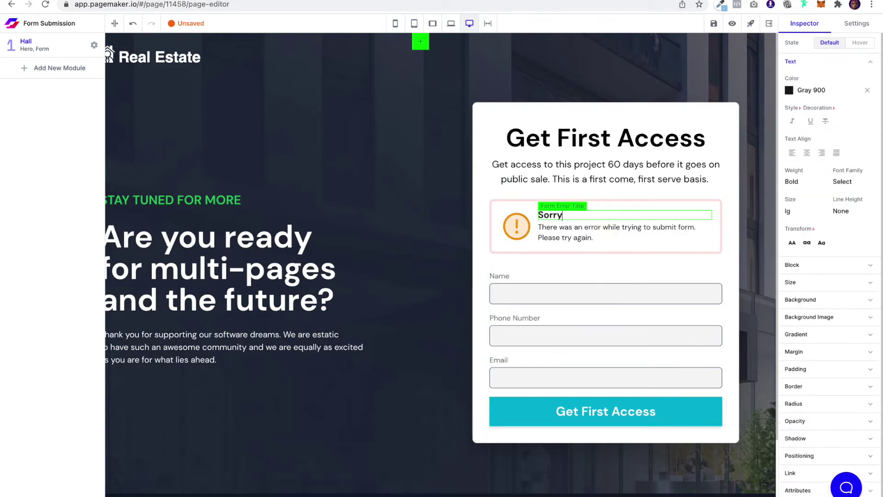
{"action": "type", "text": "! Can you try again?"}
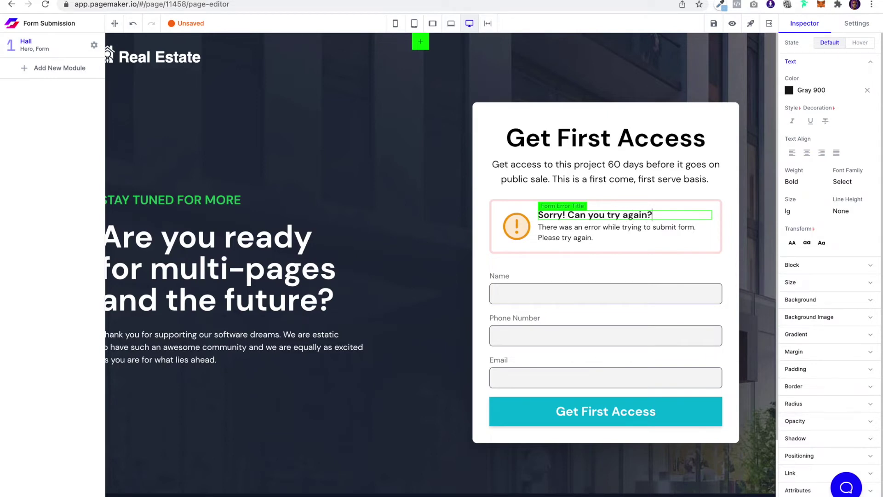
{"action": "left_click", "coordinate": [592, 292]}
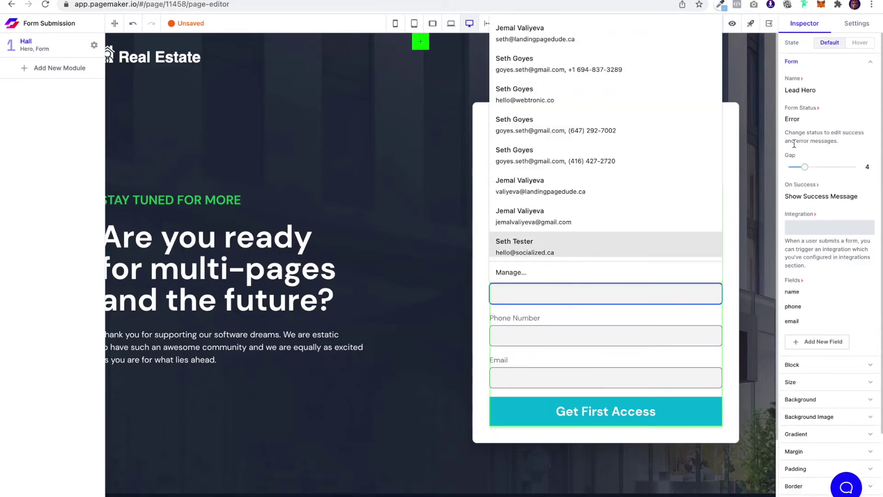
{"action": "left_click", "coordinate": [823, 136]}
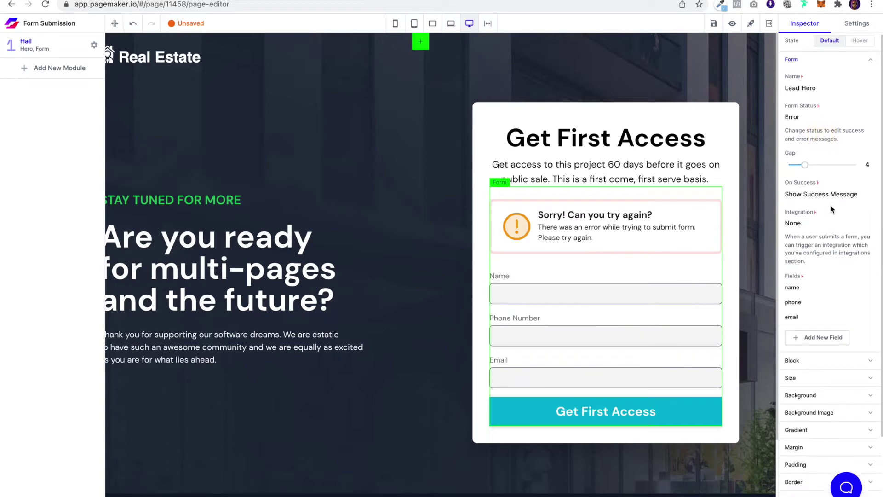
{"action": "scroll", "coordinate": [830, 209], "scroll_direction": "down", "scroll_amount": 1}
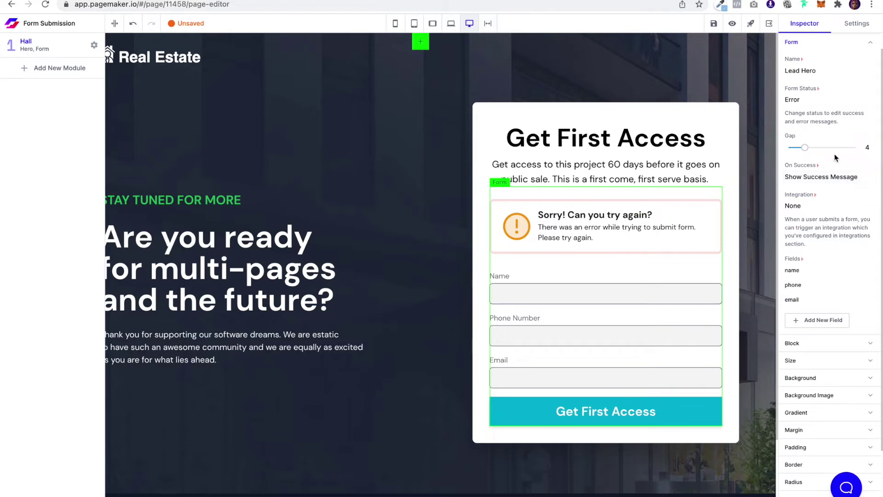
Step: Set Form Status to Success and change the On Success action to redirect to a URL
{"action": "left_click", "coordinate": [830, 100]}
{"action": "left_click", "coordinate": [827, 90]}
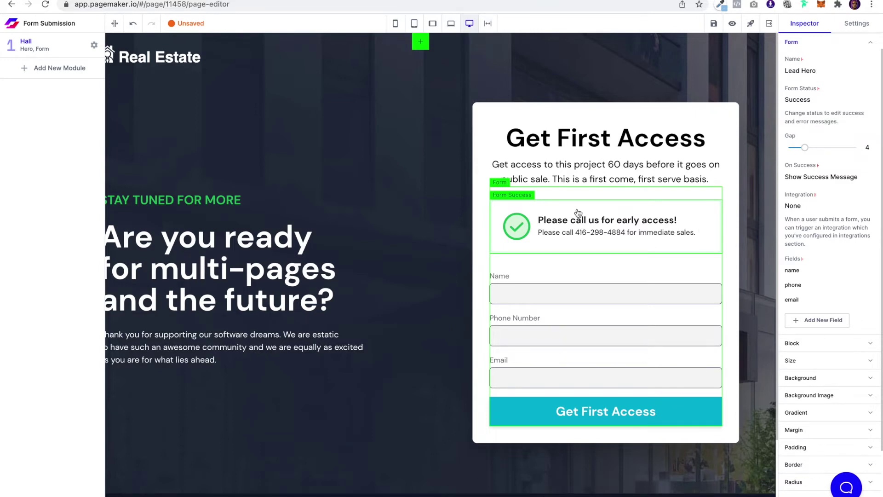
{"action": "left_click", "coordinate": [834, 177]}
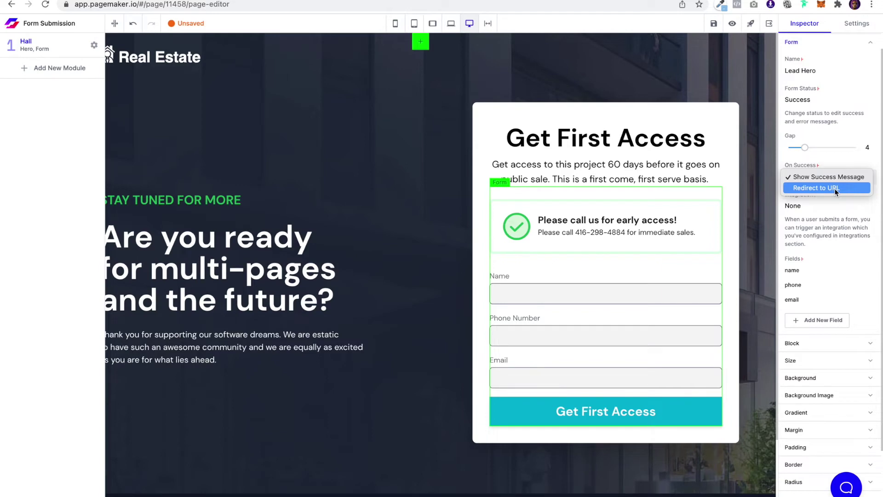
{"action": "left_click", "coordinate": [834, 188]}
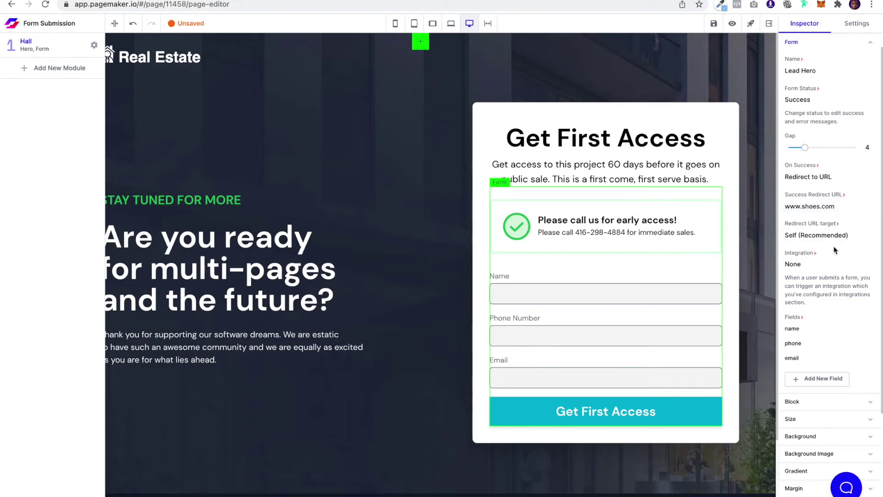
{"action": "scroll", "coordinate": [828, 193], "scroll_direction": "down", "scroll_amount": 3}
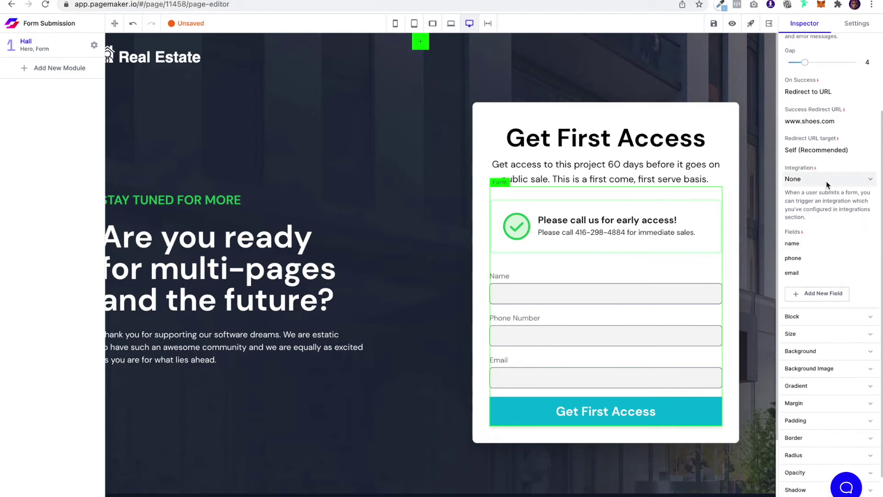
{"action": "left_click", "coordinate": [824, 91]}
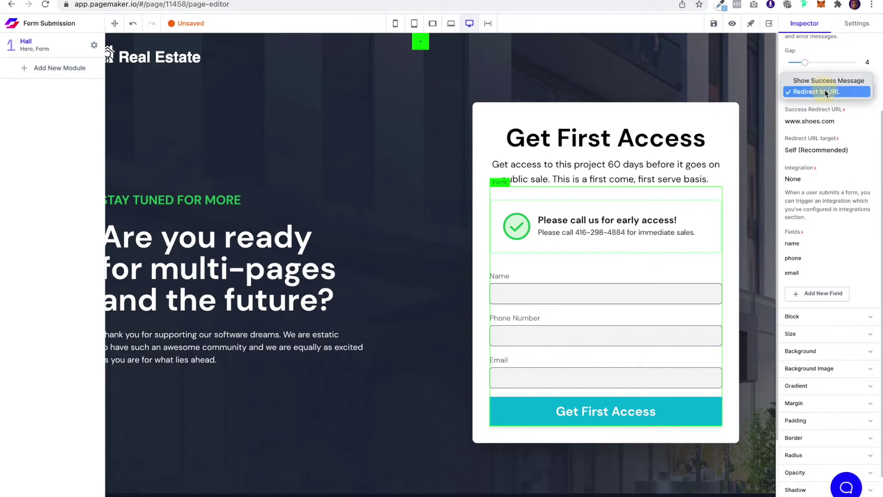
{"action": "left_click", "coordinate": [828, 80]}
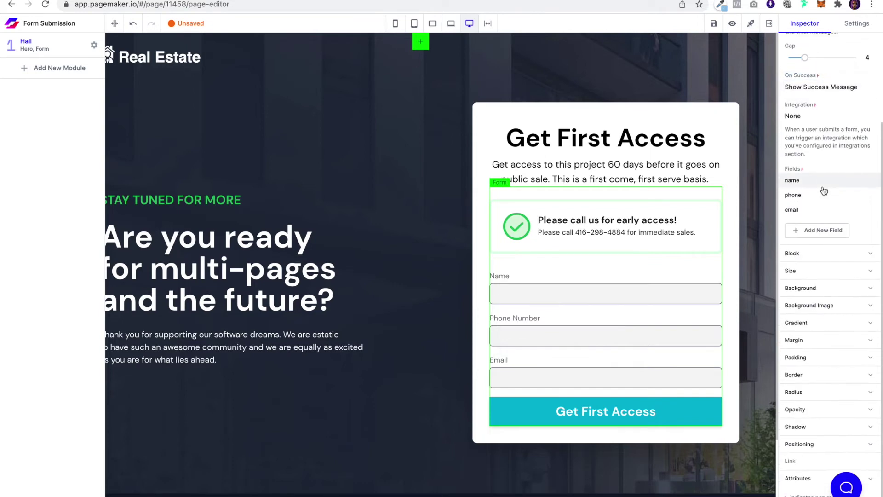
Step: Choose MAILCHIMPTEST in the Form section's Integration dropdown
{"action": "scroll", "coordinate": [824, 189], "scroll_direction": "up", "scroll_amount": 1}
{"action": "left_click", "coordinate": [825, 158]}
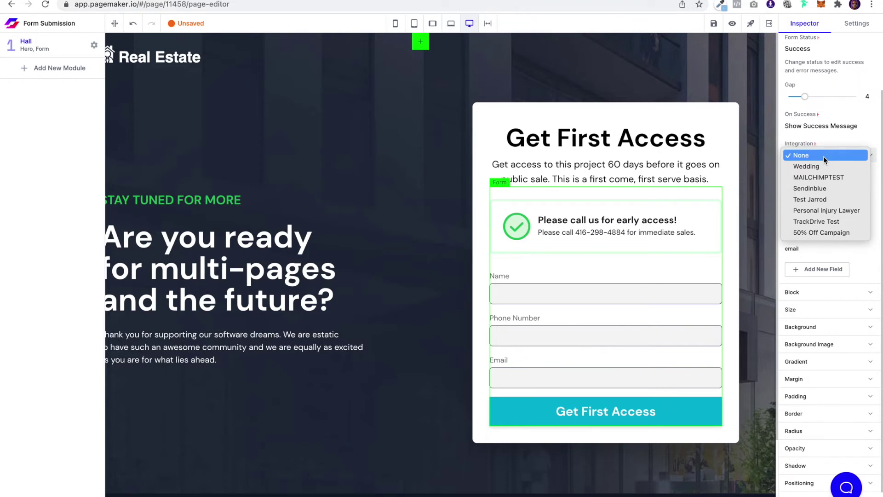
{"action": "left_click", "coordinate": [823, 178]}
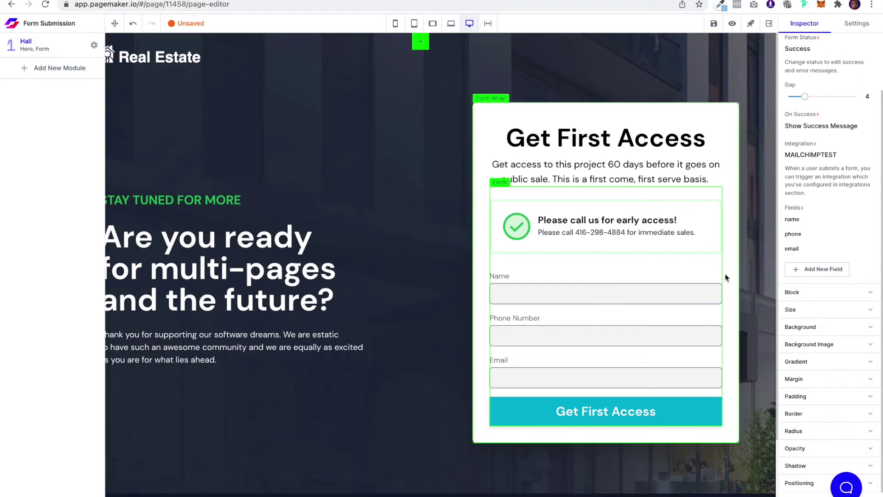
{"action": "scroll", "coordinate": [722, 264], "scroll_direction": "down", "scroll_amount": 1}
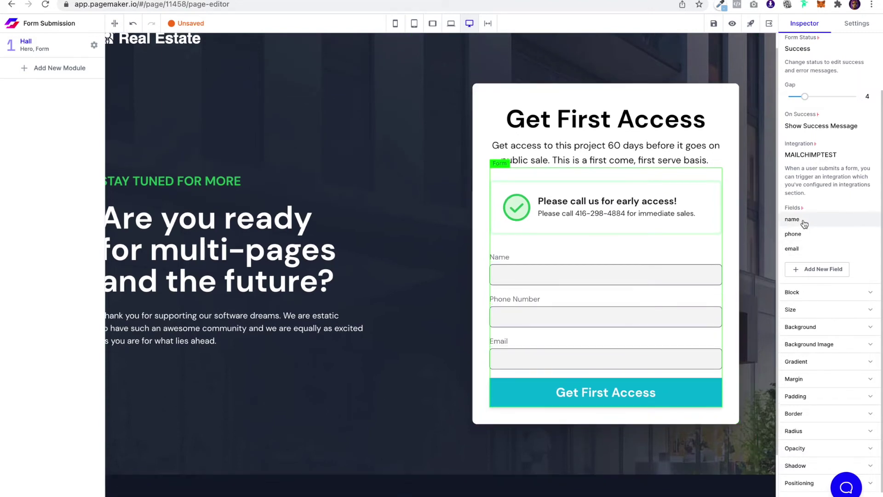
{"action": "left_click", "coordinate": [838, 272]}
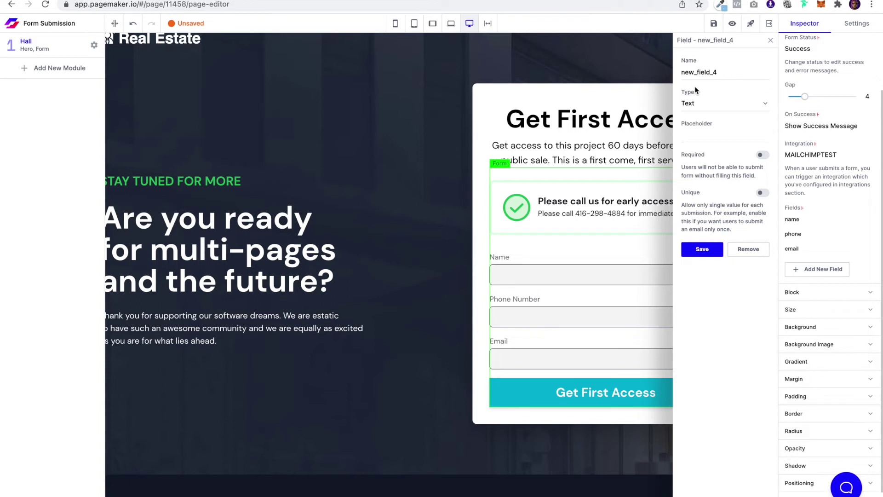
Step: Make the new field a Dropdown with placeholder 'Are you an agent?' and options 'Yes, No', then save
{"action": "left_click", "coordinate": [710, 103]}
{"action": "left_click", "coordinate": [713, 148]}
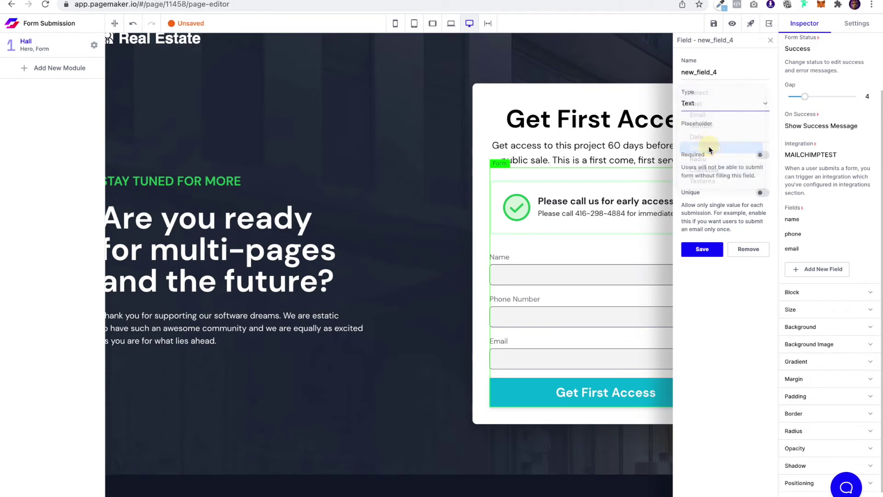
{"action": "left_click", "coordinate": [712, 137]}
{"action": "type", "text": "Are y"}
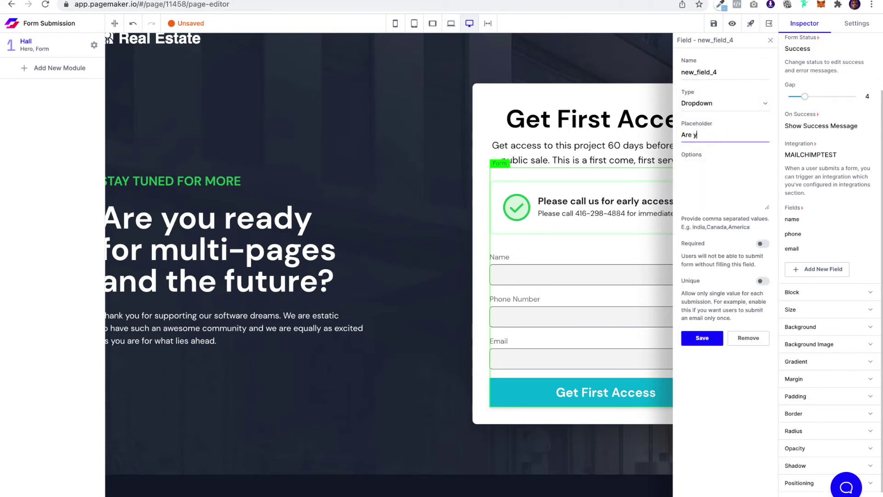
{"action": "type", "text": "ou an agent?"}
{"action": "left_click", "coordinate": [717, 157]}
{"action": "type", "text": "Yes, No"}
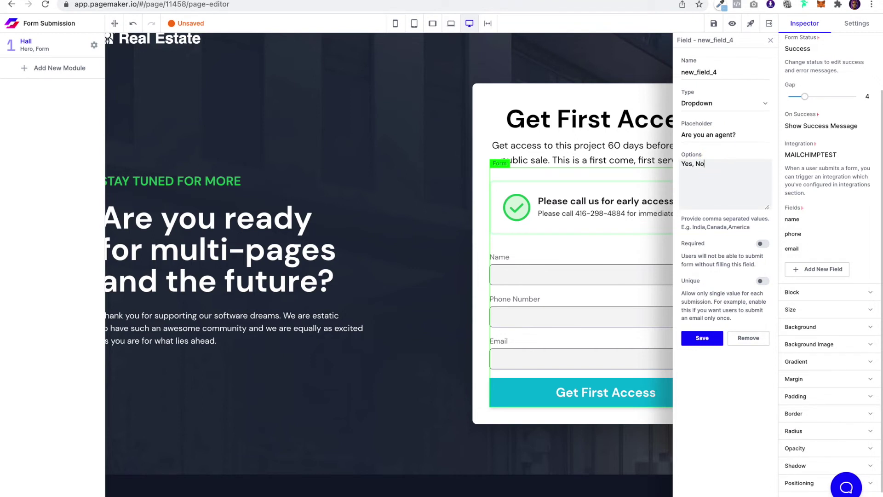
{"action": "left_click", "coordinate": [700, 337]}
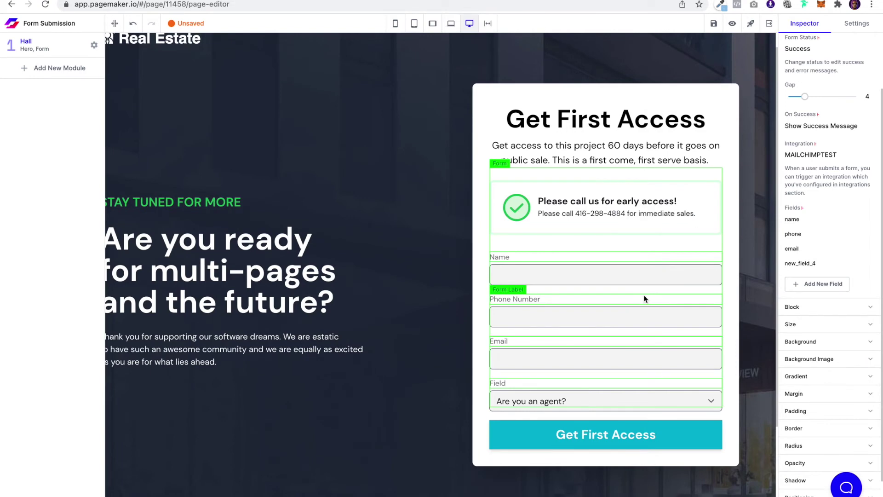
{"action": "scroll", "coordinate": [402, 241], "scroll_direction": "left", "scroll_amount": 2}
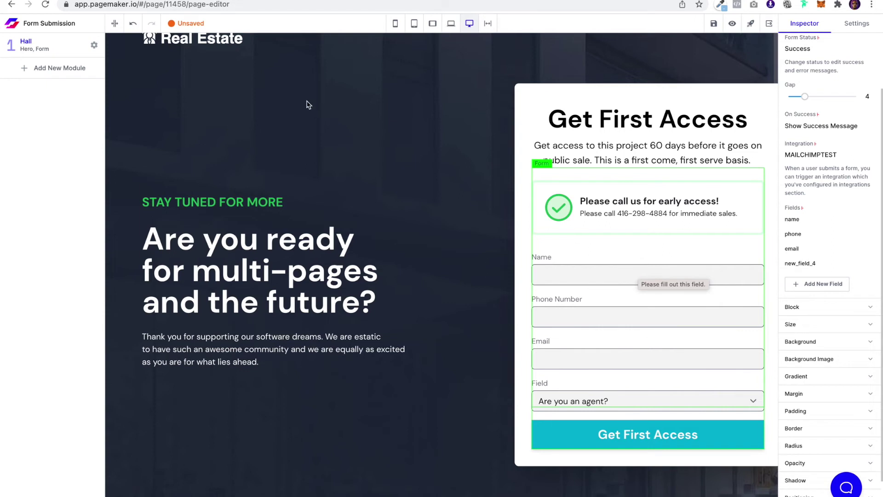
Step: Hide the Name, Phone Number, Email and Field labels using their layer eye icons
{"action": "left_click", "coordinate": [71, 44]}
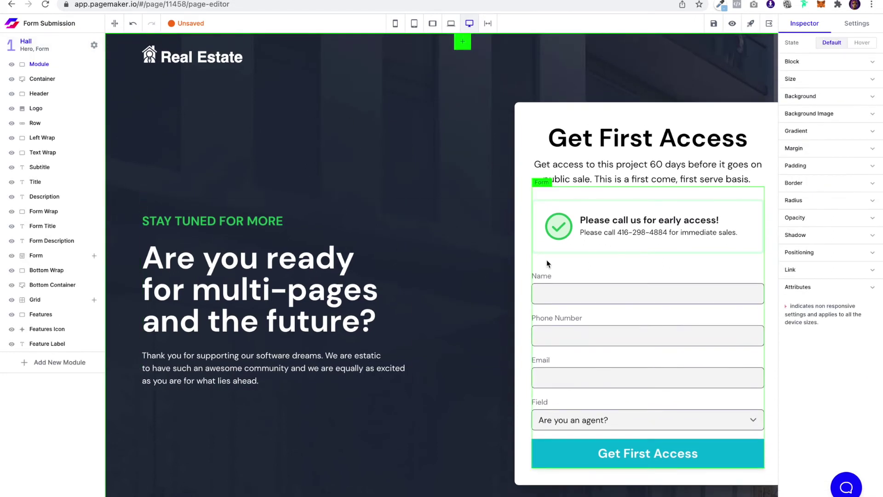
{"action": "left_click", "coordinate": [93, 255]}
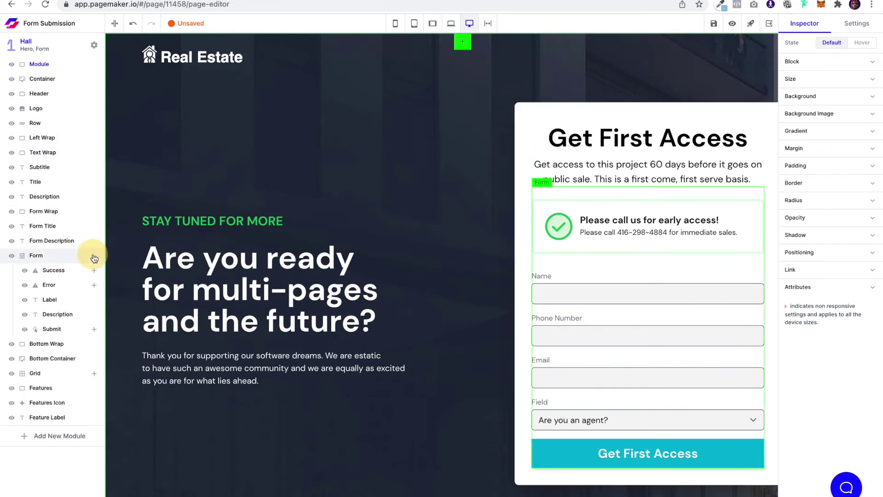
{"action": "left_click", "coordinate": [548, 275]}
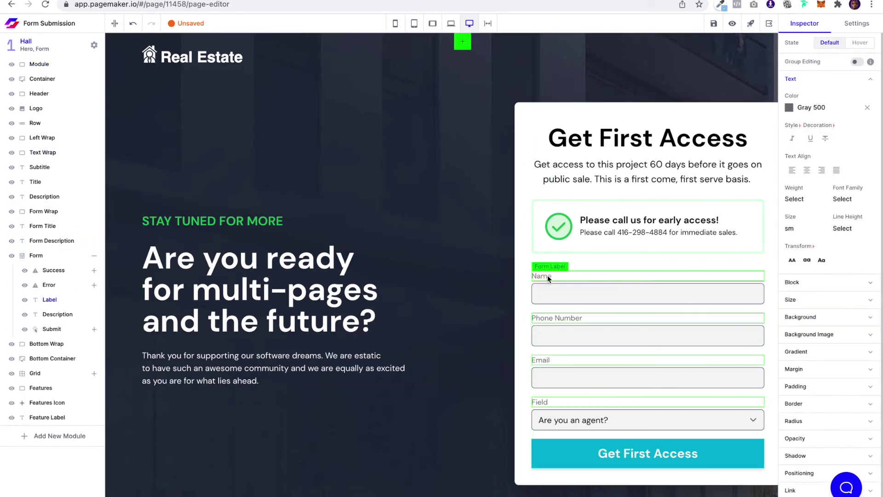
{"action": "left_click", "coordinate": [25, 299]}
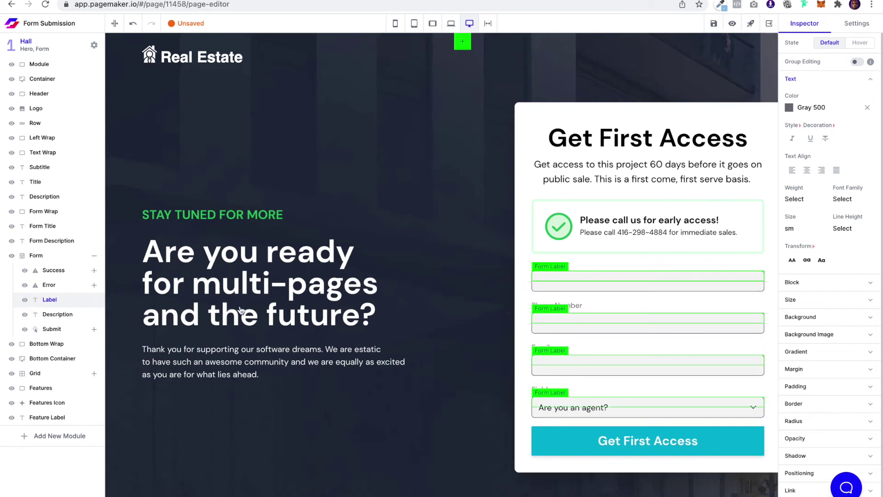
{"action": "left_click", "coordinate": [25, 300]}
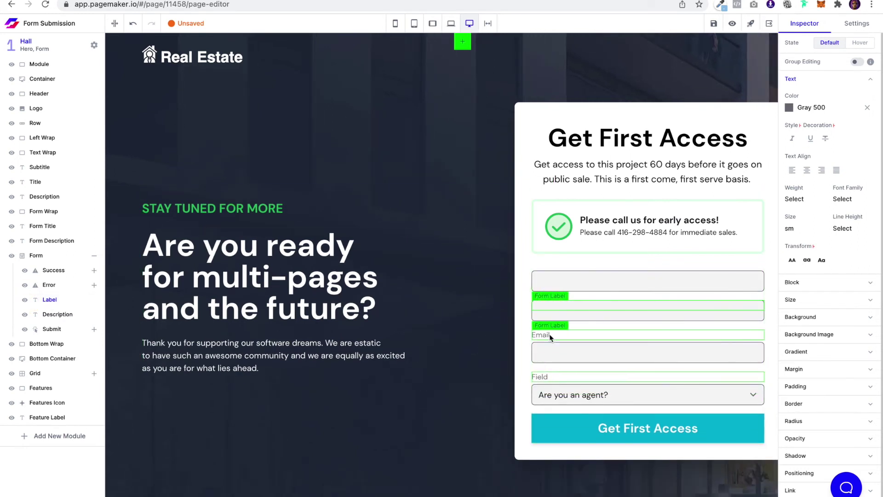
{"action": "left_click", "coordinate": [25, 300]}
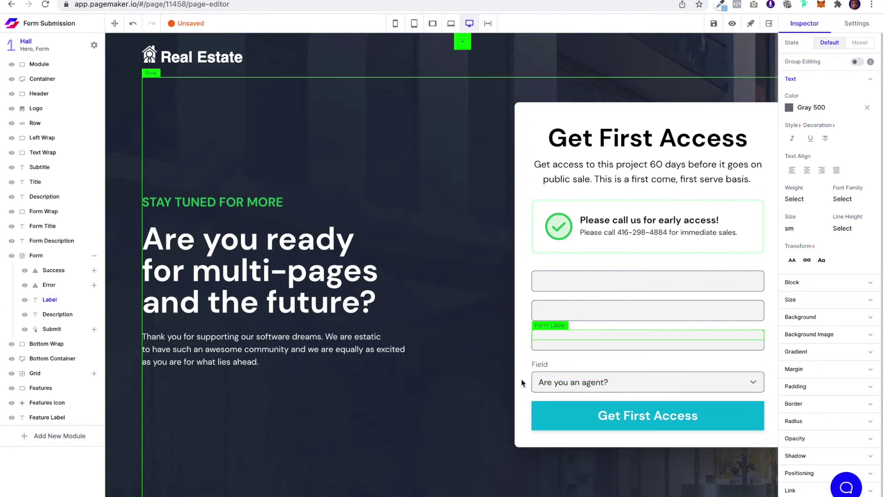
{"action": "left_click", "coordinate": [25, 300]}
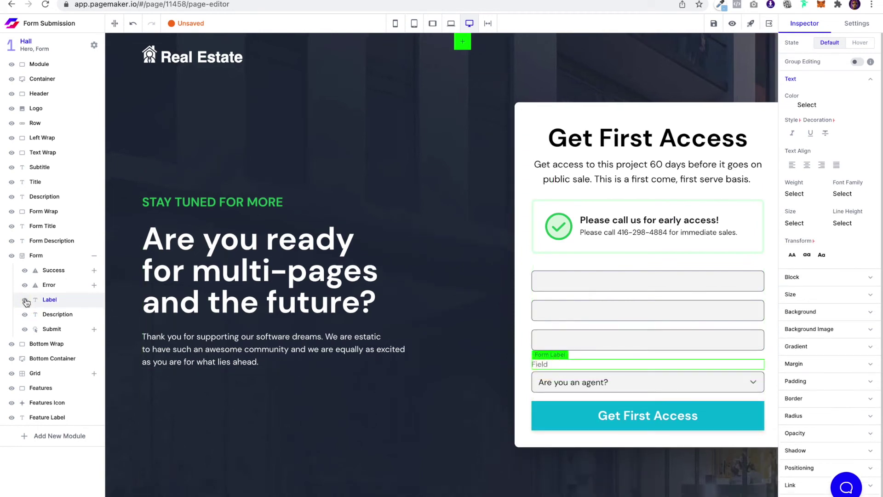
{"action": "left_click", "coordinate": [645, 278]}
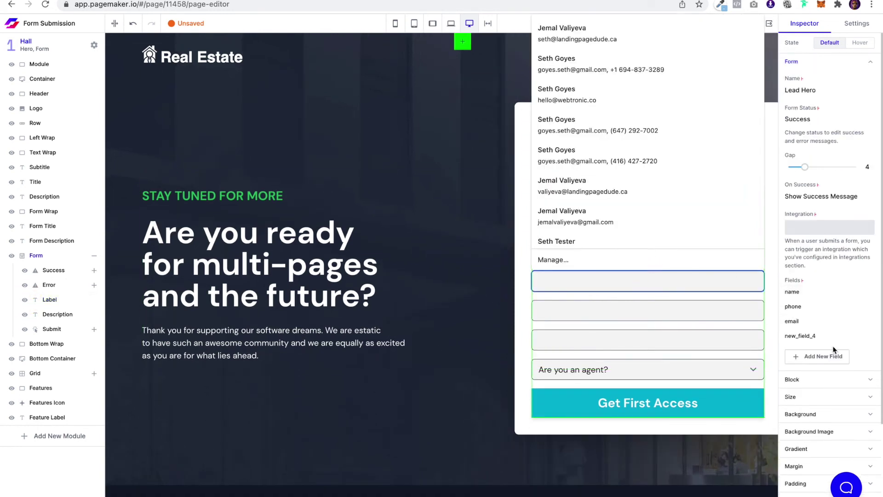
Step: Enter placeholders 'name', 'phone' and 'email' in the three field settings, saving each
{"action": "left_click", "coordinate": [812, 291]}
{"action": "left_click", "coordinate": [703, 131]}
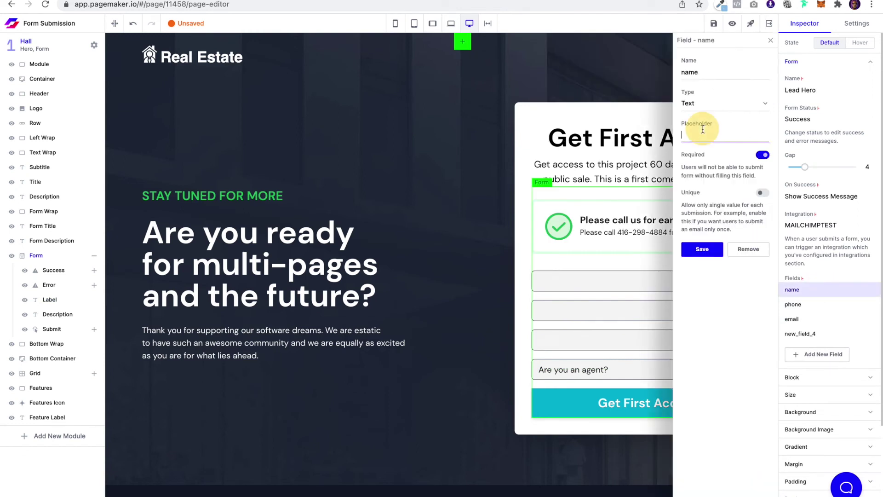
{"action": "type", "text": "name"}
{"action": "left_click", "coordinate": [702, 249]}
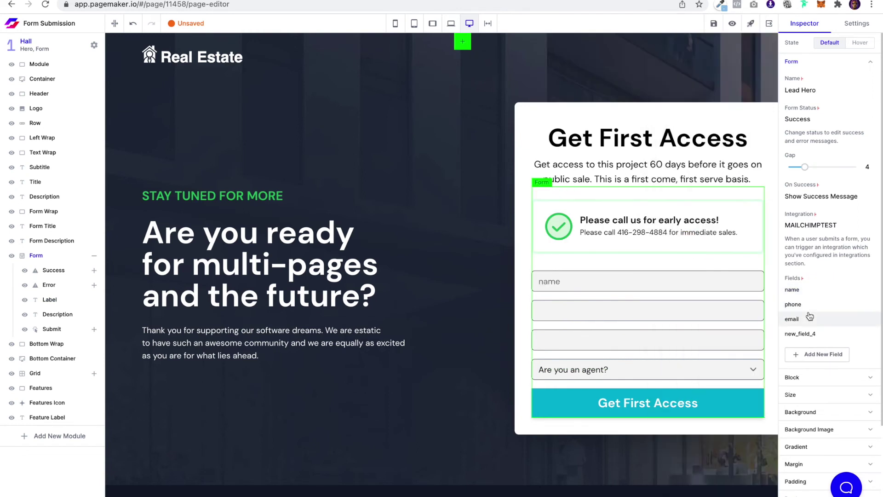
{"action": "left_click", "coordinate": [810, 304]}
{"action": "left_click", "coordinate": [720, 135]}
{"action": "type", "text": "phone"}
{"action": "left_click", "coordinate": [701, 249]}
{"action": "left_click", "coordinate": [810, 319]}
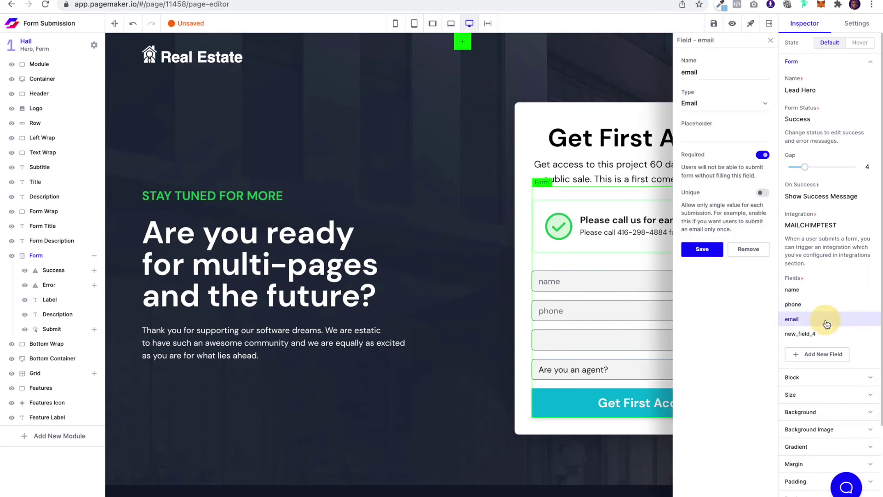
{"action": "left_click", "coordinate": [710, 135]}
{"action": "type", "text": "email"}
{"action": "left_click", "coordinate": [711, 250]}
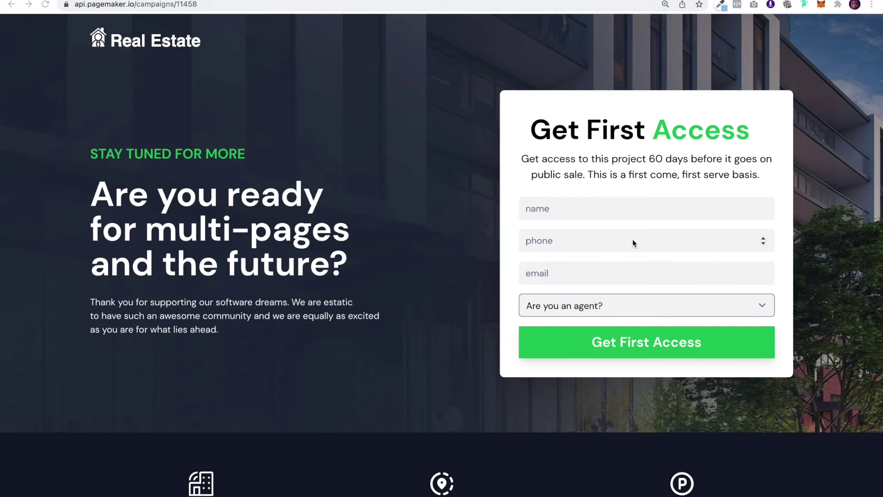
Step: Autofill the live form with a saved contact, answer Yes to 'Are you an agent?', and submit
{"action": "left_click", "coordinate": [633, 212]}
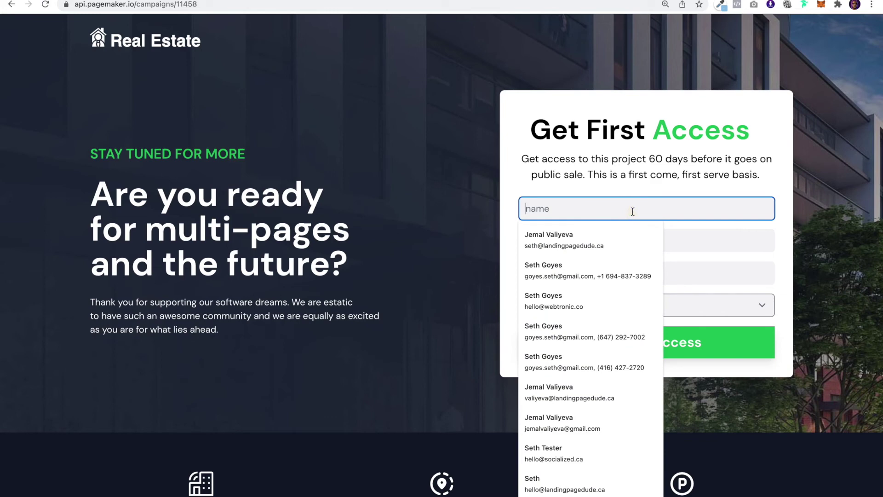
{"action": "left_click", "coordinate": [598, 237]}
{"action": "left_click", "coordinate": [614, 313]}
{"action": "left_click", "coordinate": [606, 321]}
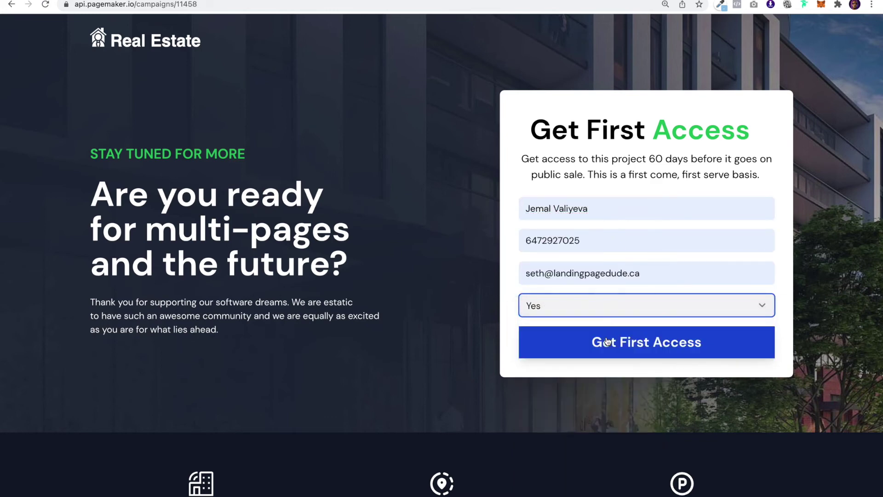
{"action": "left_click", "coordinate": [607, 342]}
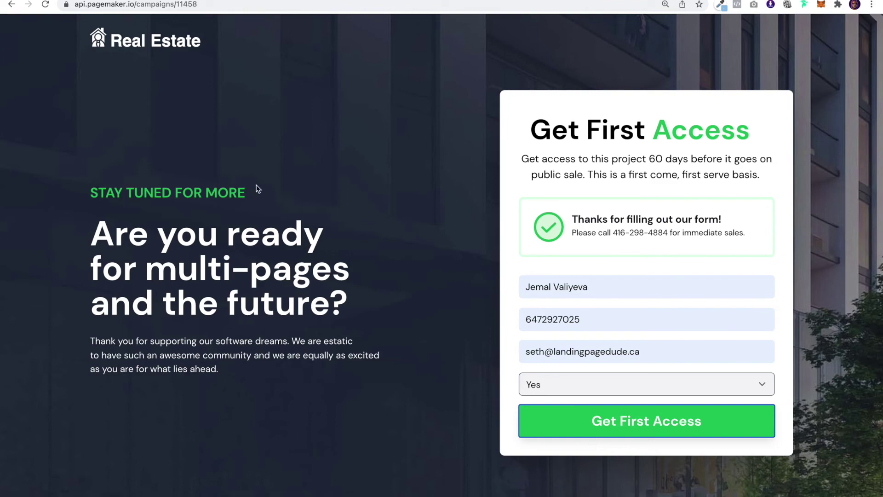
Step: In the dashboard, open the Form Submission page's forms and view the Lead Hero entries
{"action": "key", "text": "ctrl+w"}
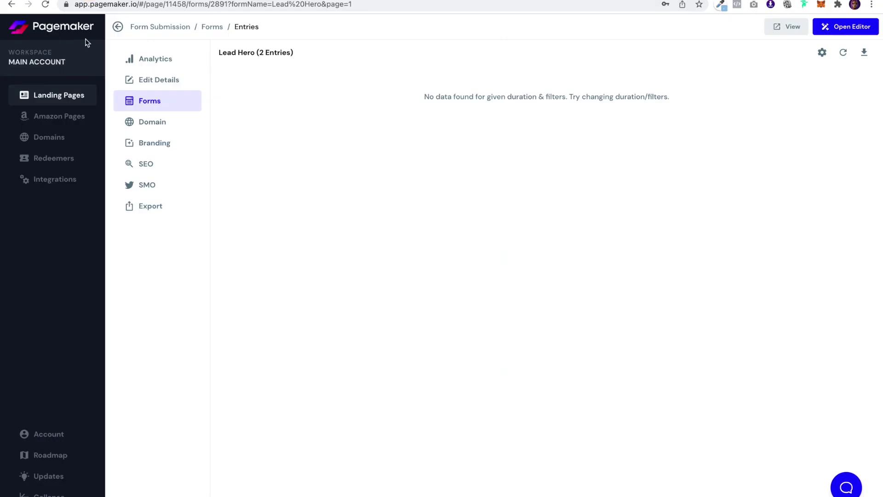
{"action": "left_click", "coordinate": [71, 94]}
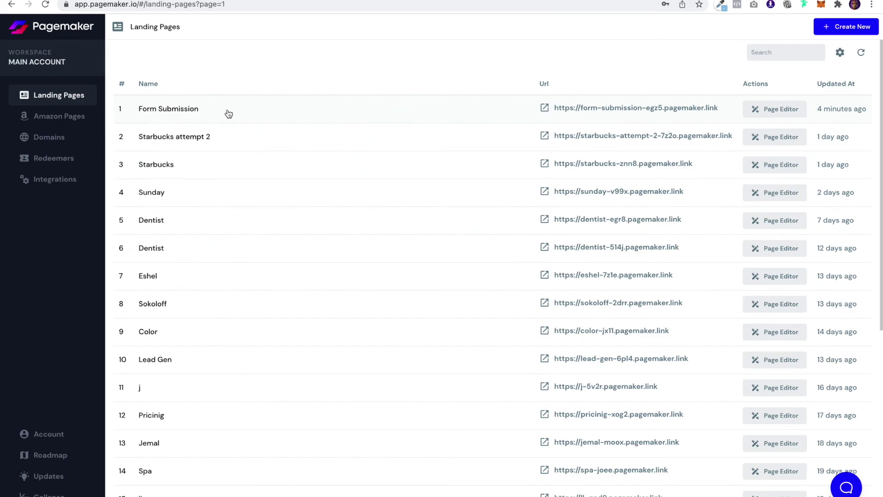
{"action": "key", "text": "ctrl+shift+Tab"}
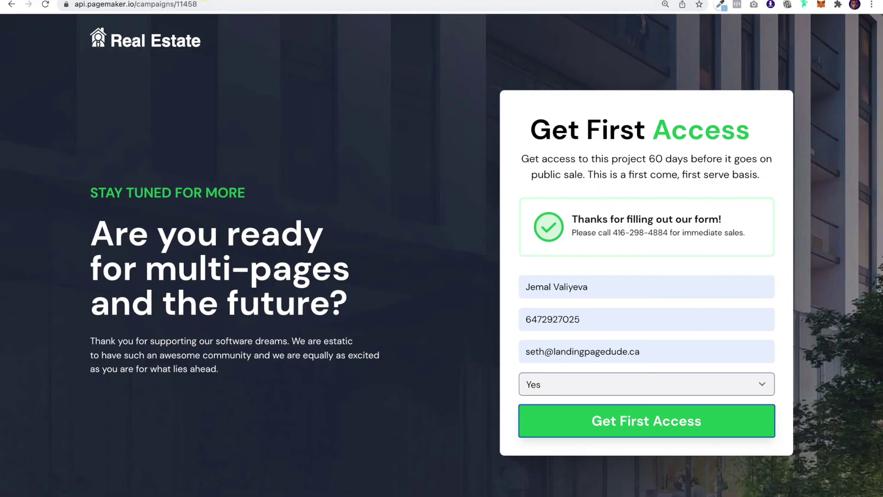
{"action": "key", "text": "ctrl+Tab"}
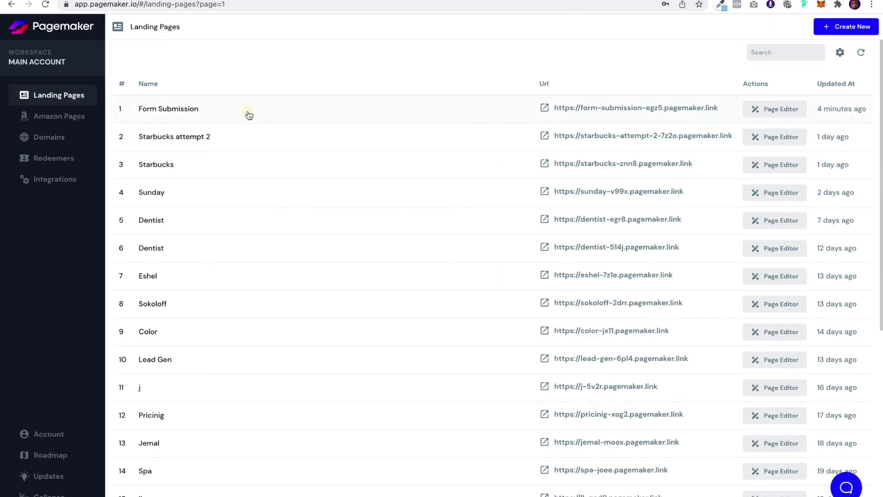
{"action": "left_click", "coordinate": [249, 114]}
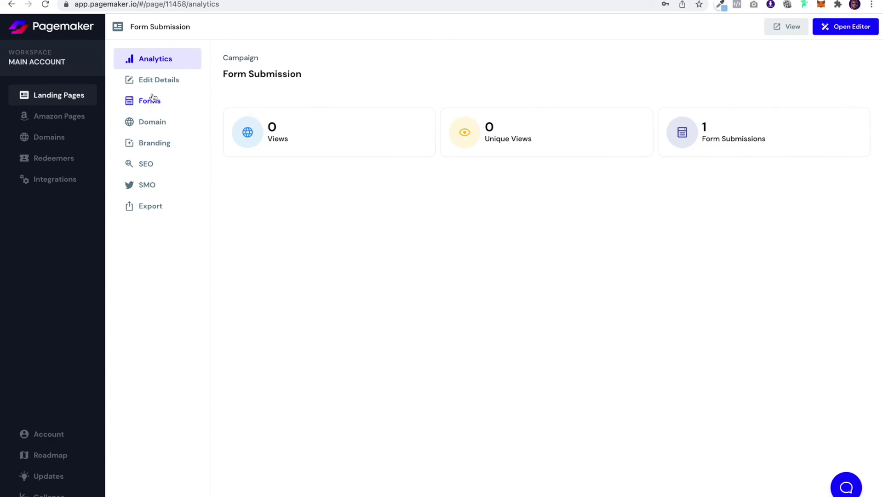
{"action": "left_click", "coordinate": [149, 109]}
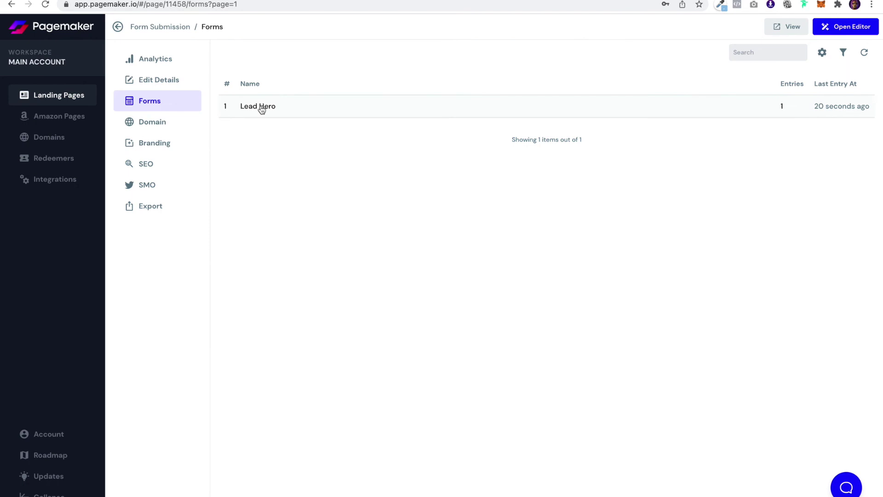
{"action": "left_click", "coordinate": [262, 107]}
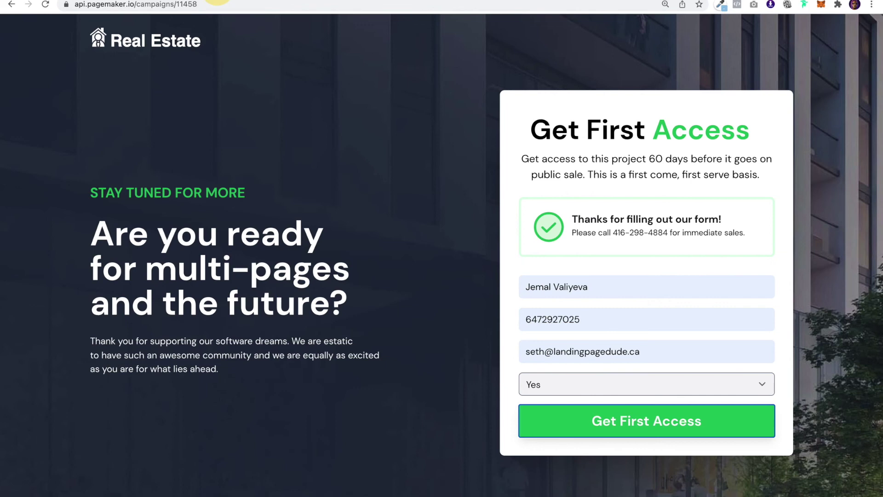
Step: Return to the published Real Estate page showing the 'Thanks for filling out our form!' message
{"action": "key", "text": "ctrl+shift+Tab"}
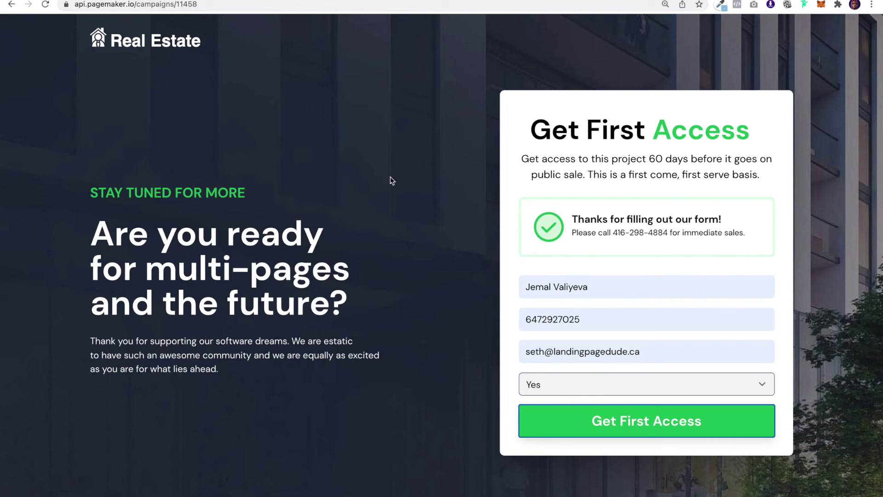